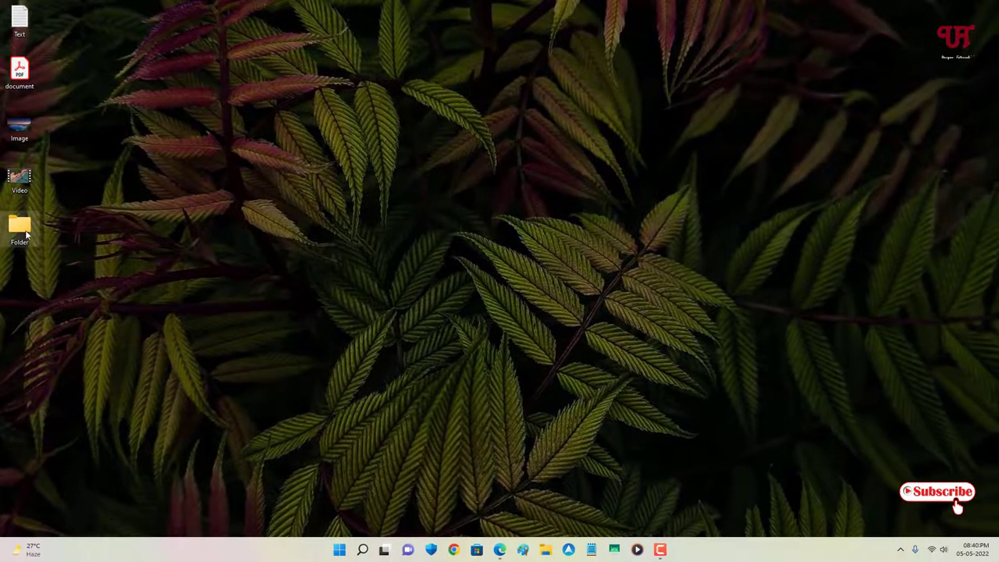
Delete the desktop Folder and open the bgmCoder Incipitor page from the search results
click(19, 228)
key(Delete)
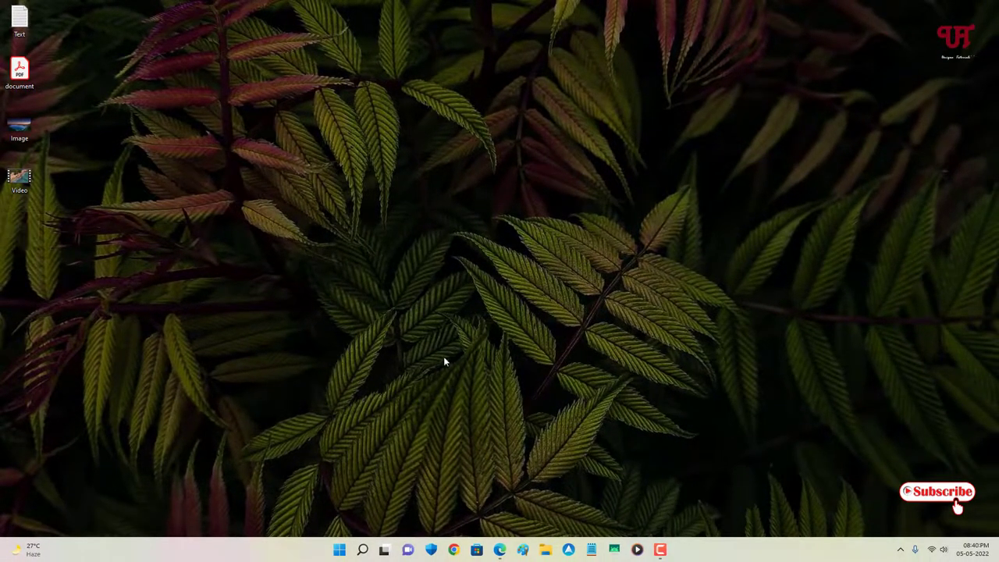
click(501, 551)
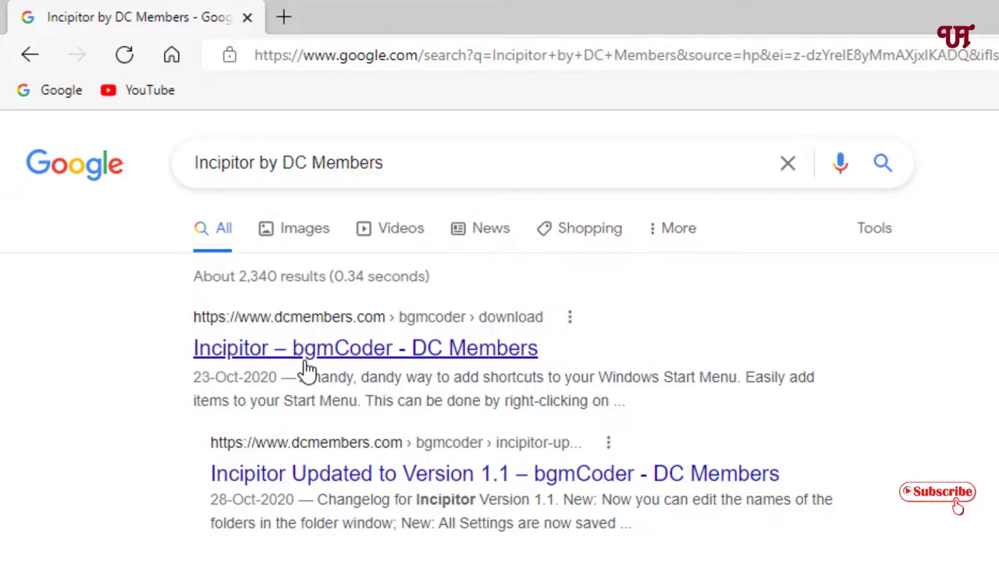
click(307, 367)
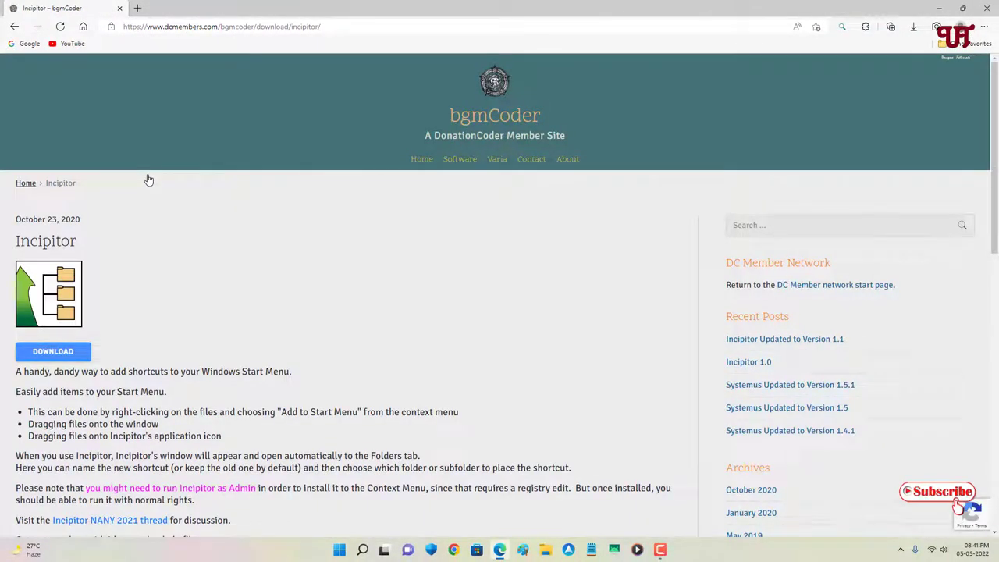
Download Incipitor.zip (700 KB) and show it in the Downloads folder
click(49, 357)
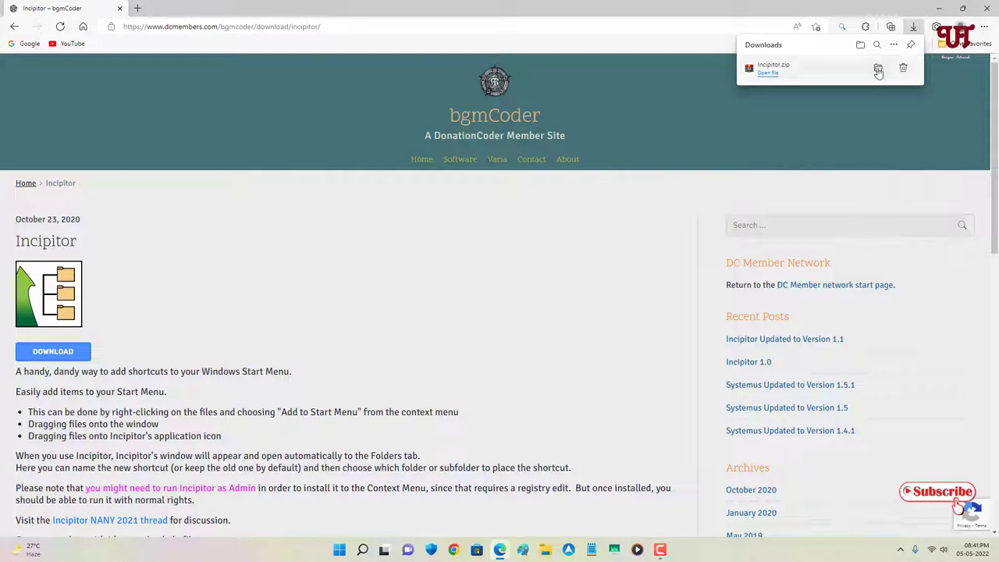
click(876, 69)
click(937, 7)
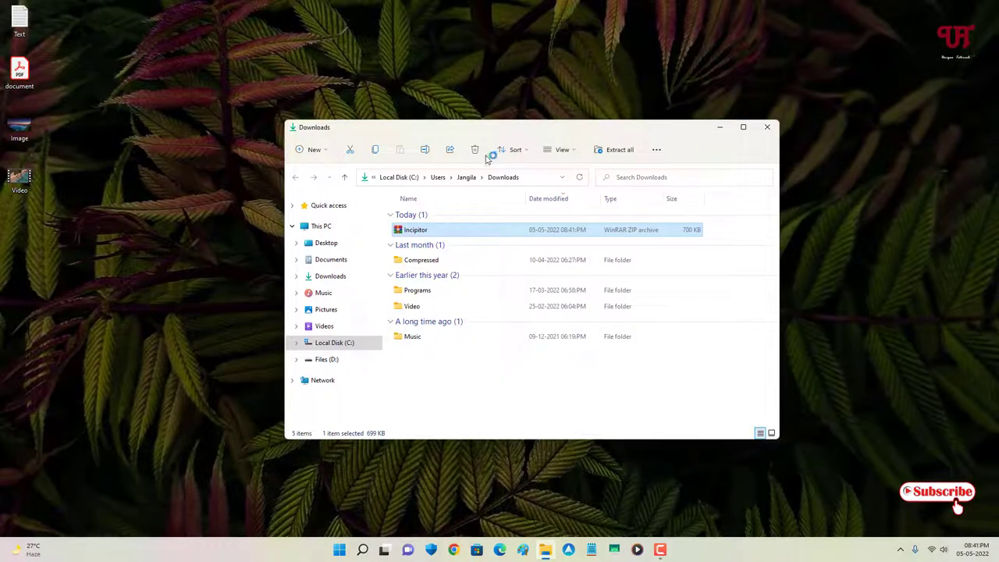
Extract Incipitor.zip with WinRAR into an Incipitor folder in Downloads and open it
double_click(411, 231)
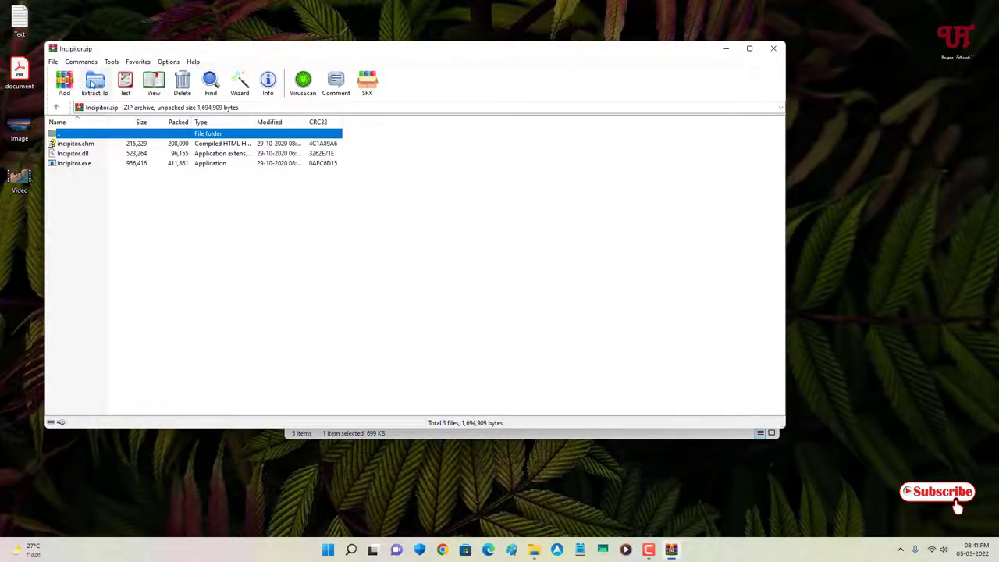
click(94, 82)
click(446, 348)
click(773, 47)
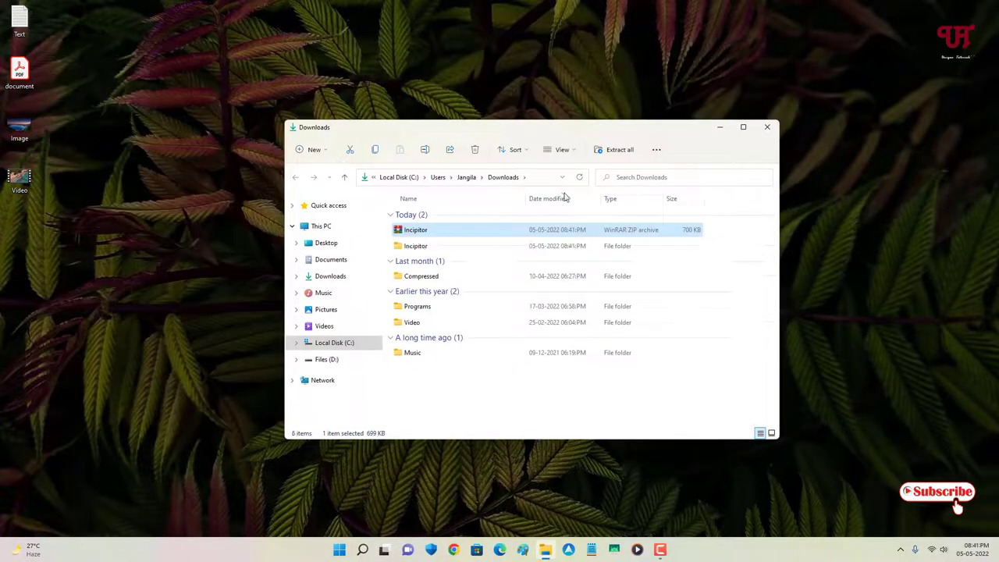
double_click(416, 248)
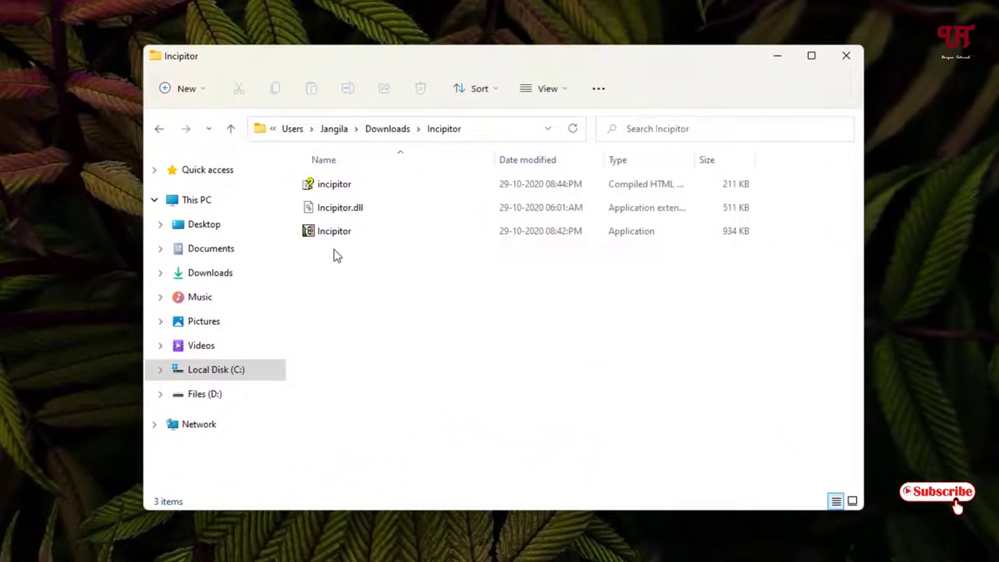
Run the 934 KB Incipitor application as administrator
click(329, 234)
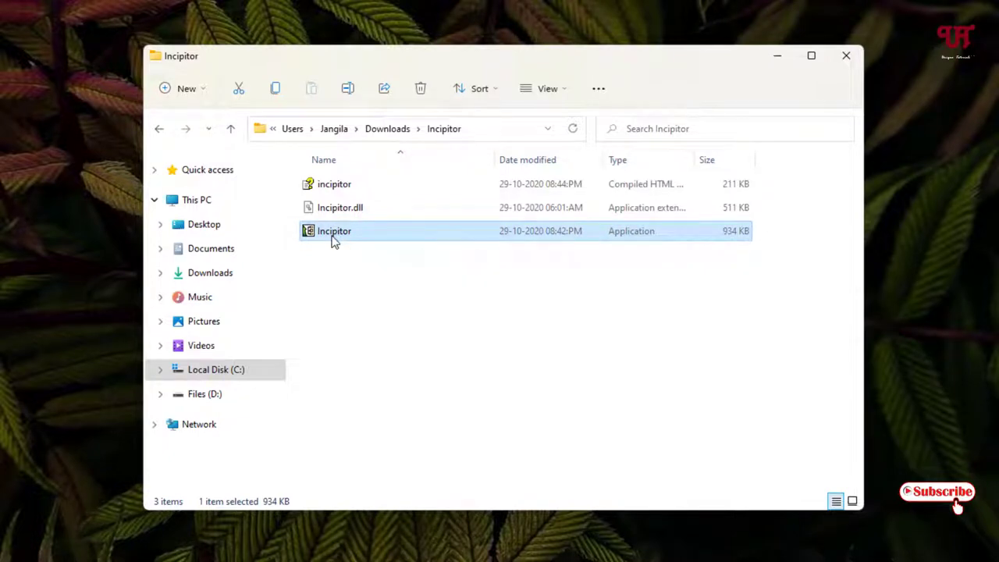
right_click(333, 238)
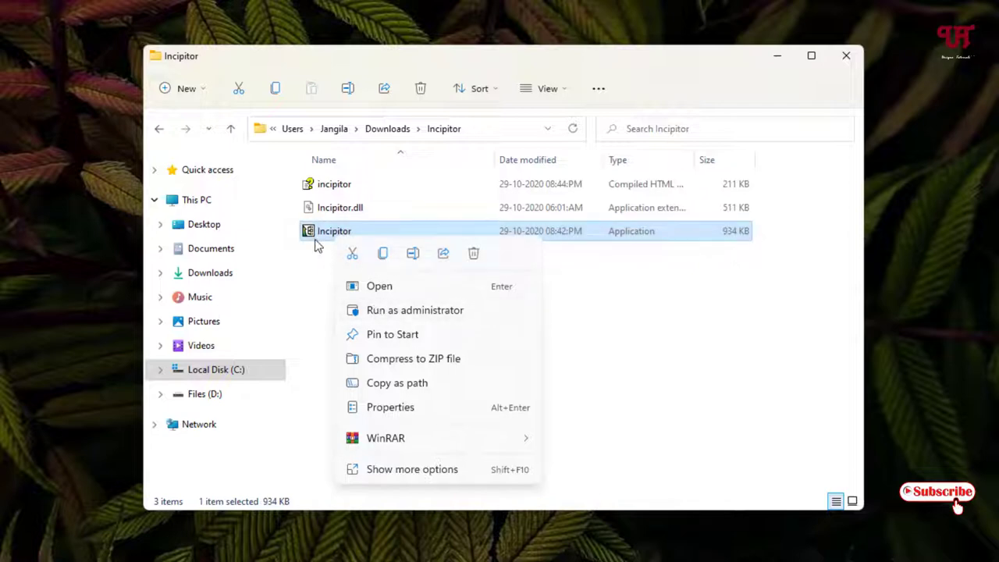
mouse_move(317, 245)
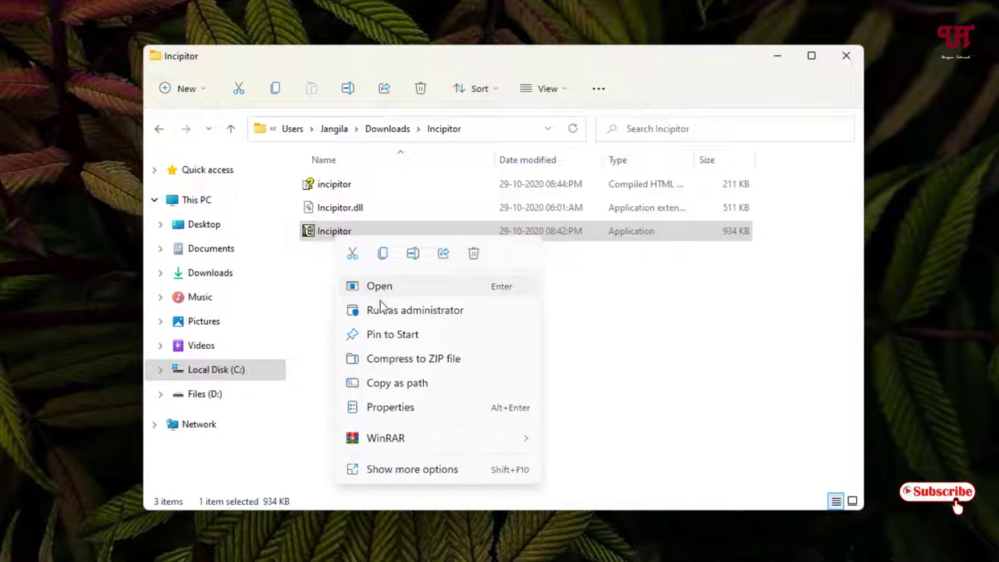
click(394, 312)
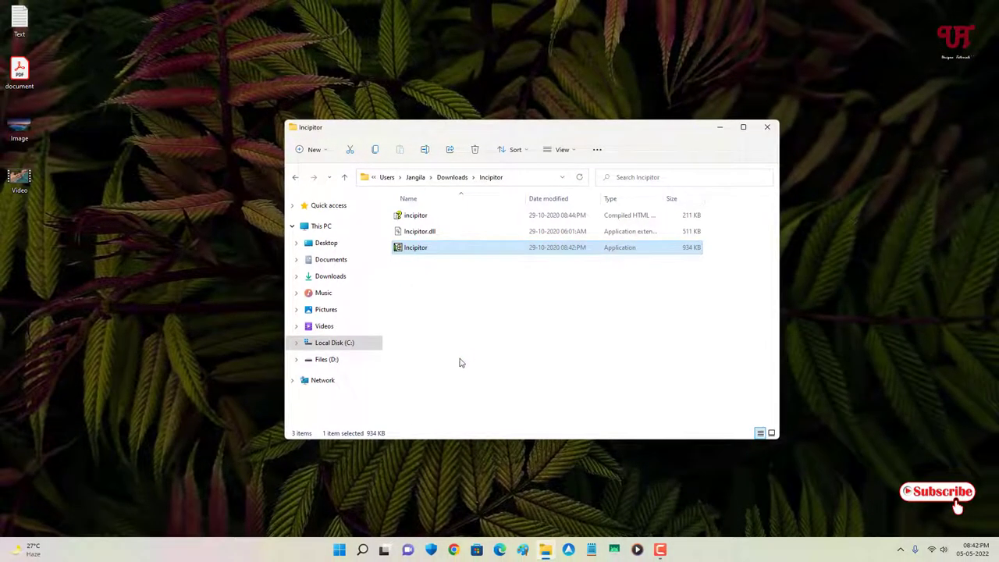
Install Incipitor to the context menu so Status reads Installed with the label Add to Start Menu
click(721, 128)
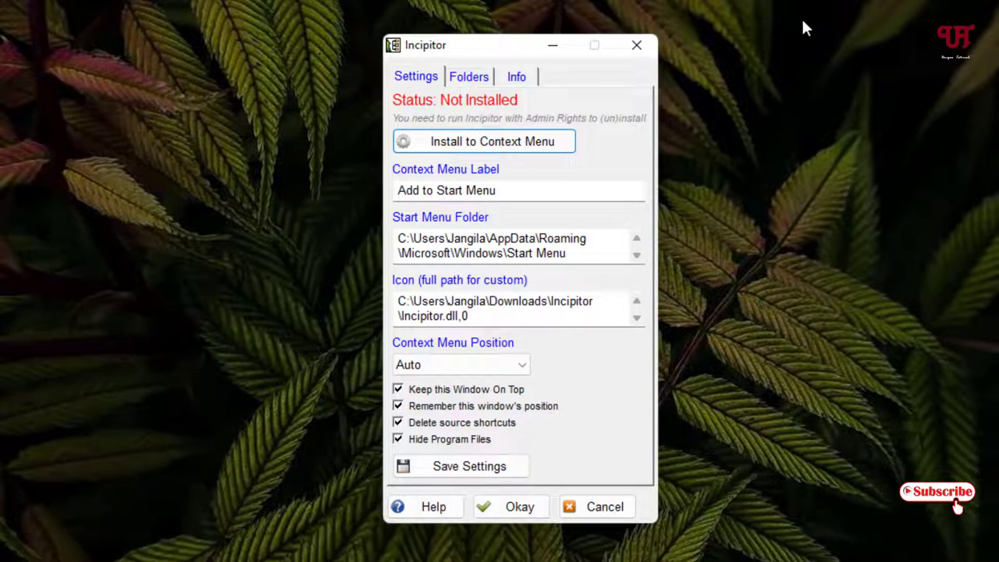
click(467, 148)
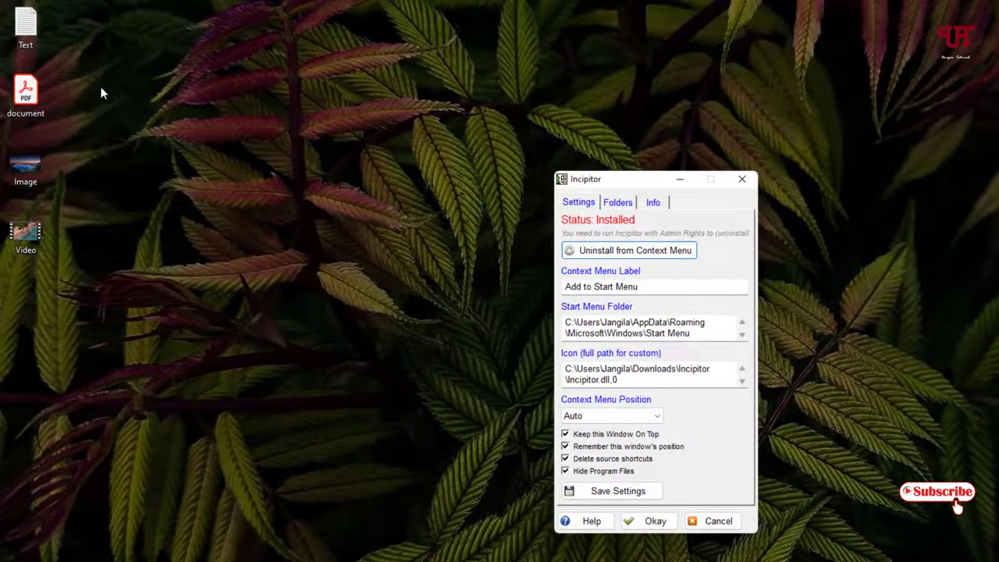
Use the Text file's Add to Start Menu entry and confirm a Start Menu shortcut named Text
right_click(24, 34)
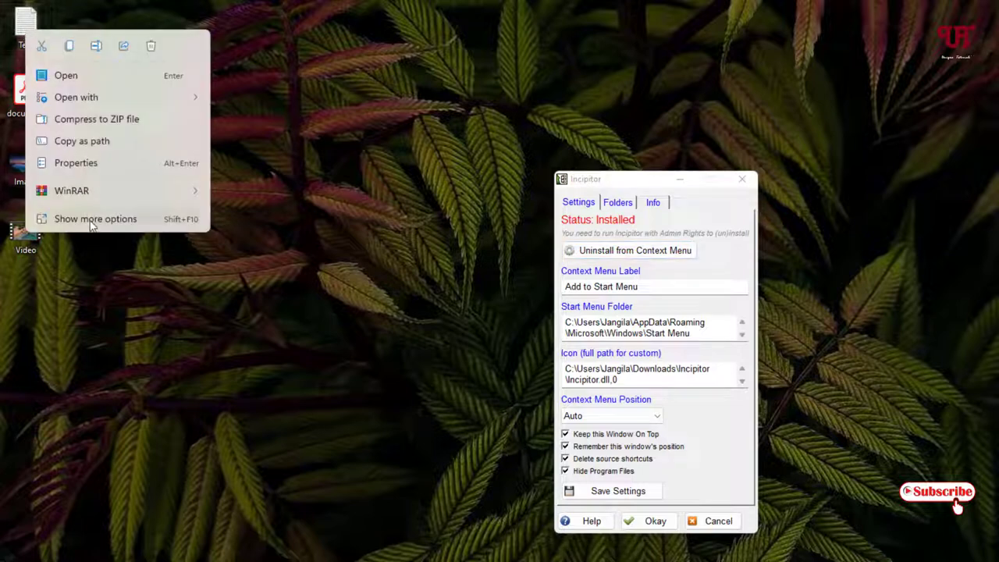
click(90, 219)
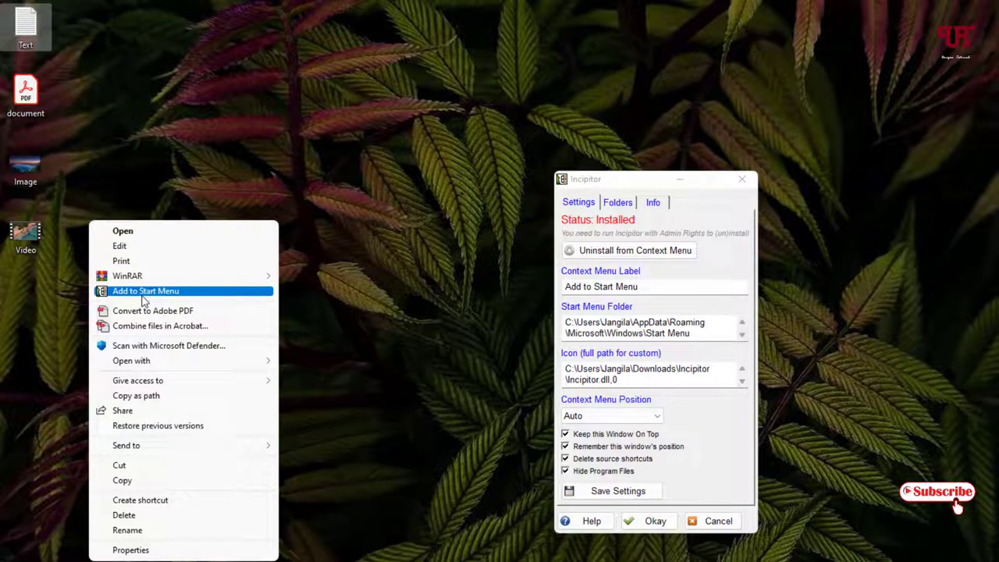
click(143, 293)
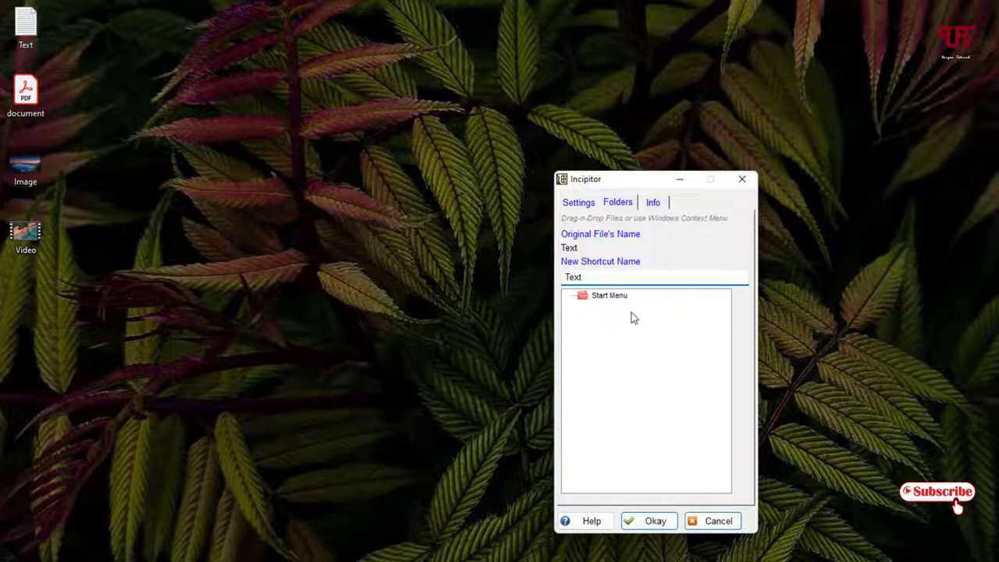
click(660, 521)
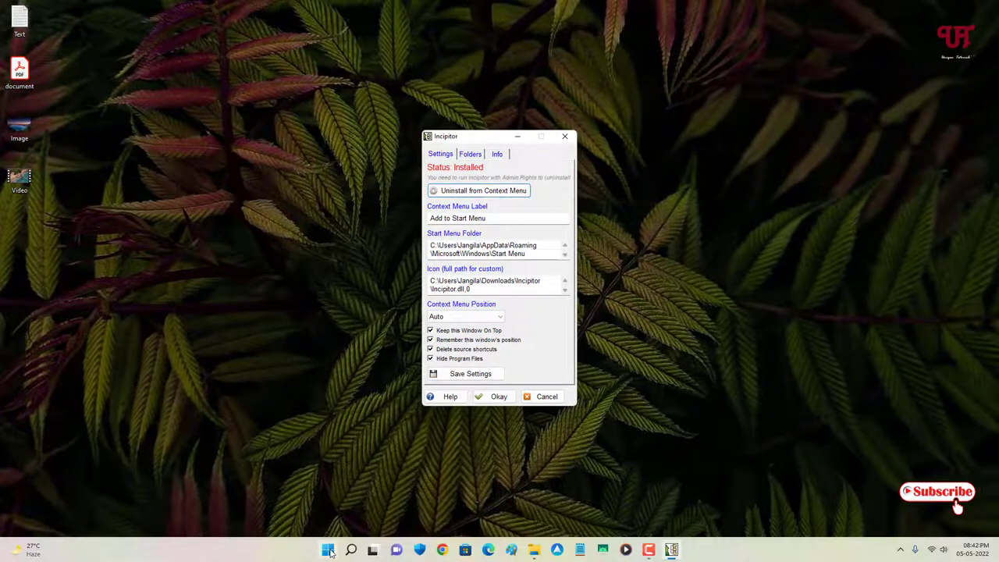
Find Text in Start's All apps list and pin it to Start
click(329, 551)
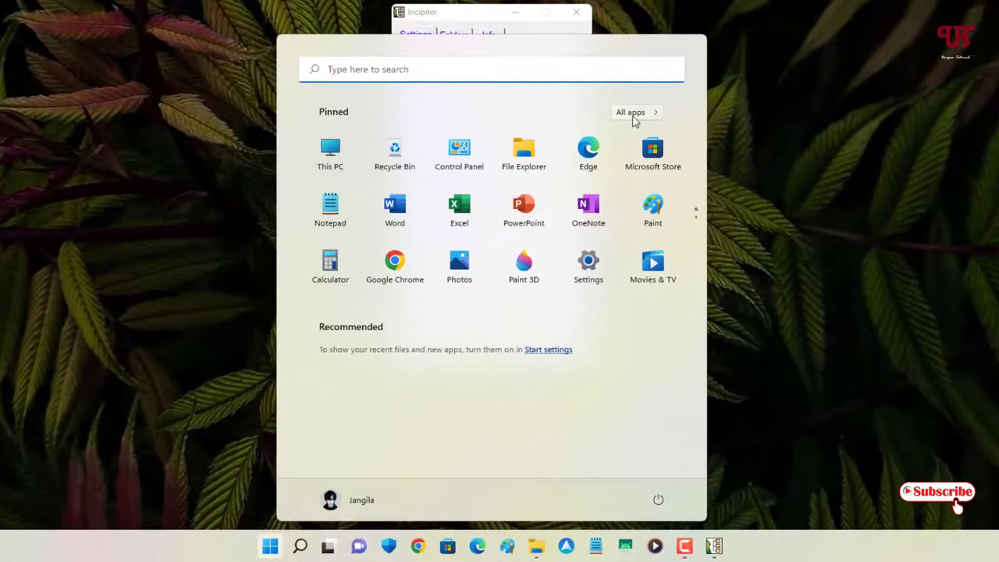
click(632, 113)
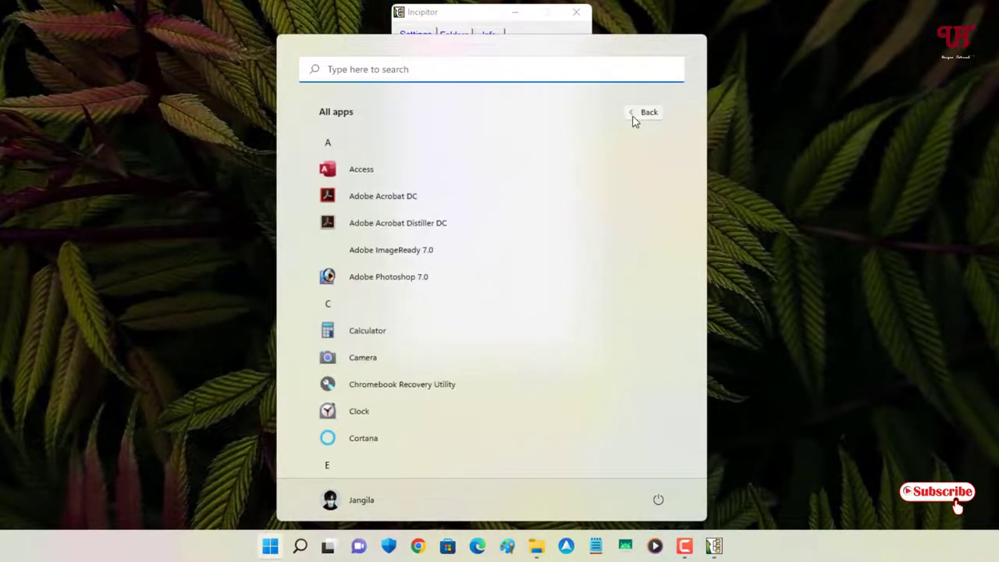
scroll(600, 217, down, 10)
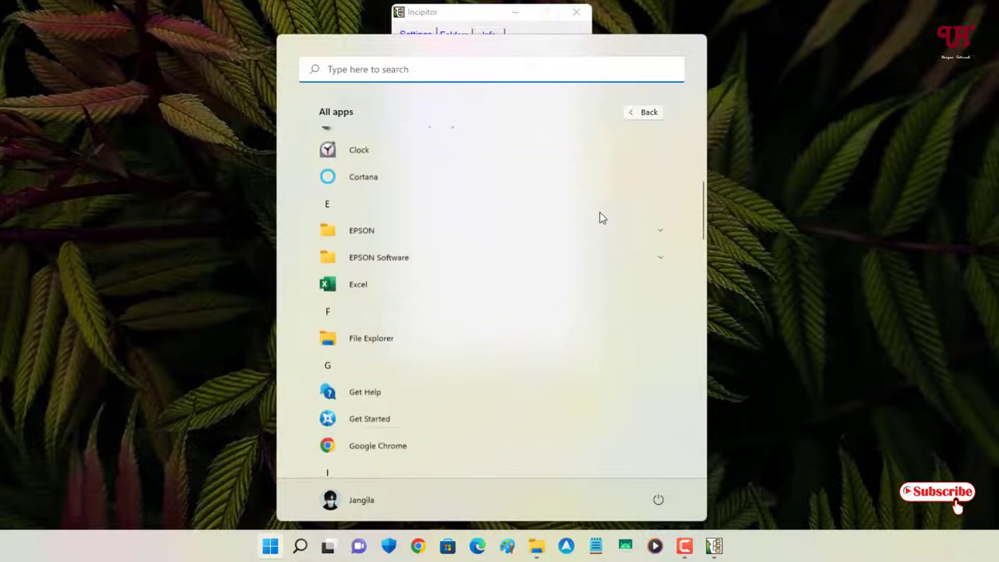
scroll(600, 218, down, 6)
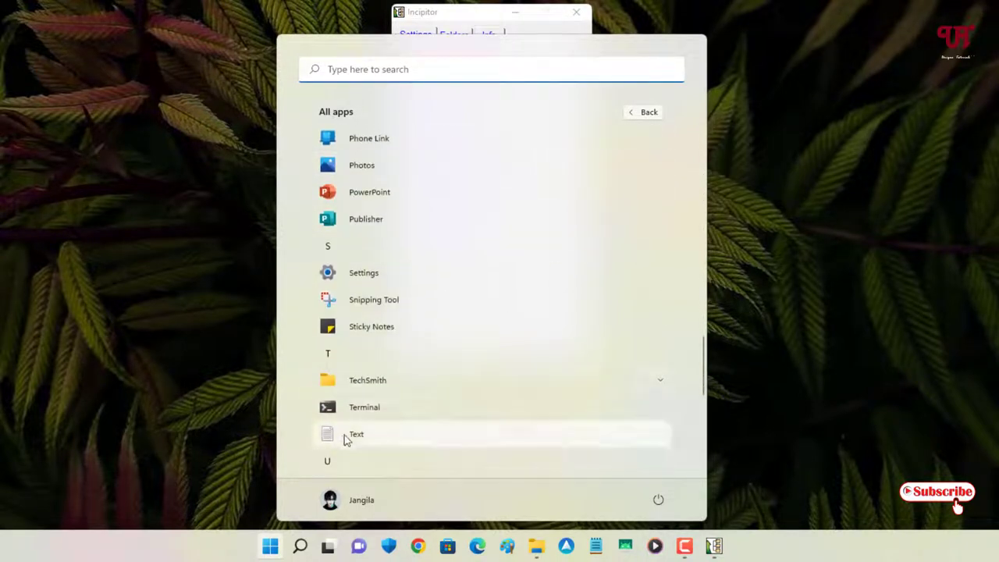
scroll(345, 436, down, 1)
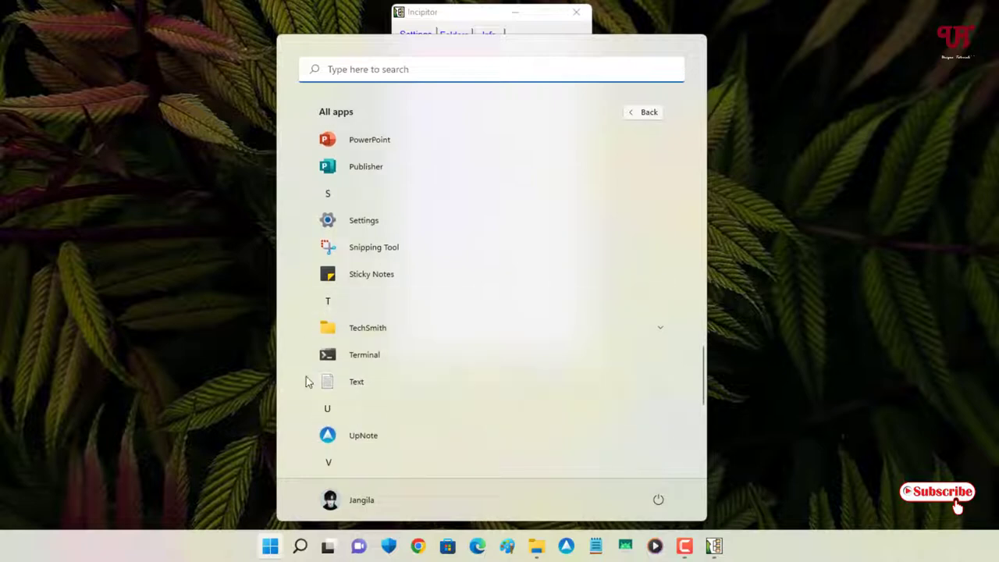
right_click(353, 380)
click(384, 395)
Reopen Start and unpin the Text tile from Pinned apps
click(273, 548)
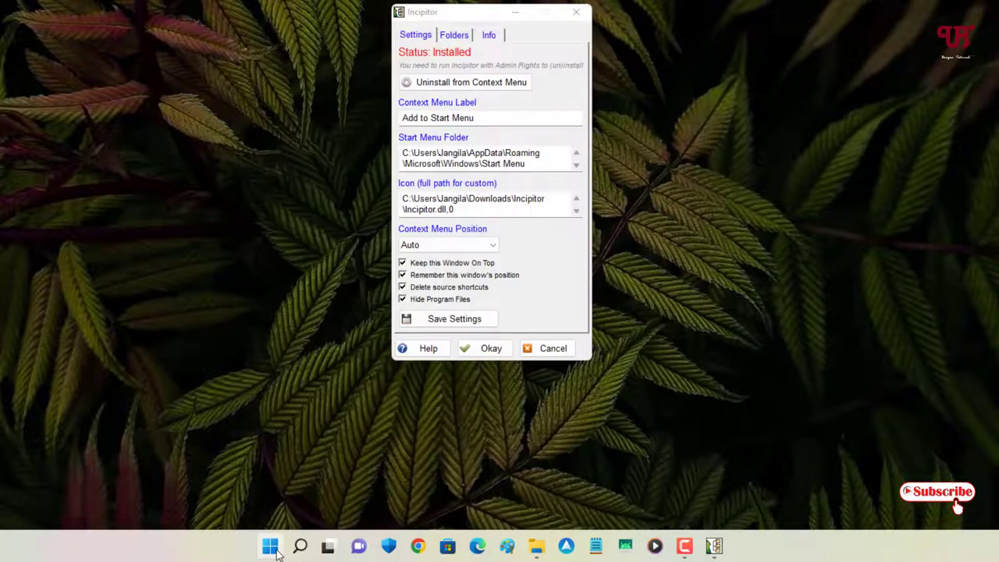
click(273, 548)
scroll(494, 283, down, 2)
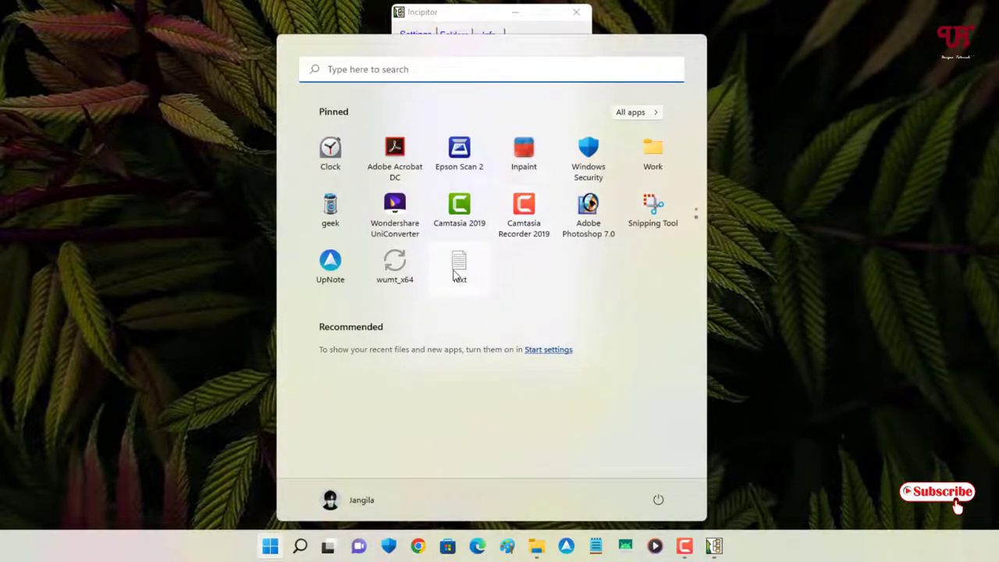
right_click(458, 271)
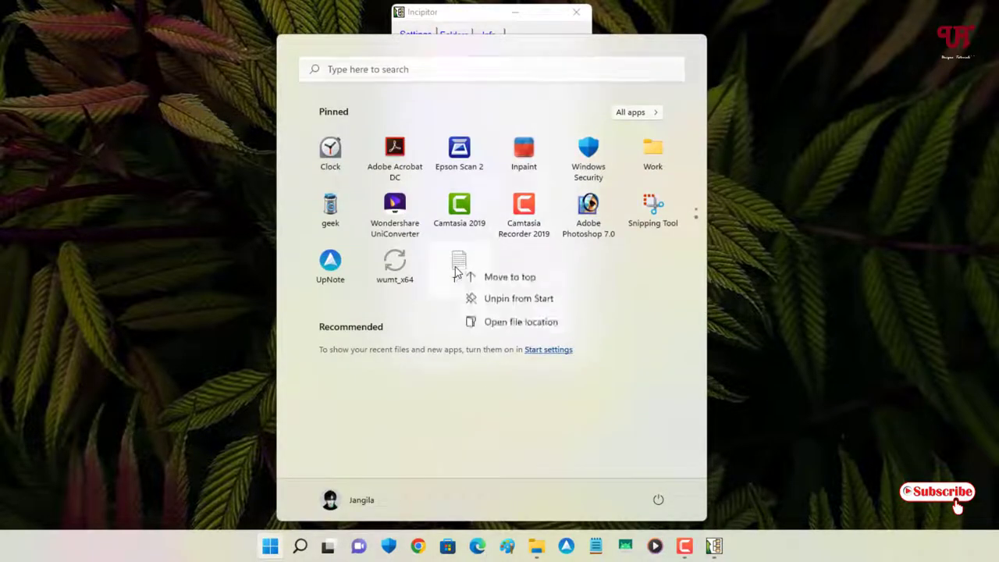
click(499, 301)
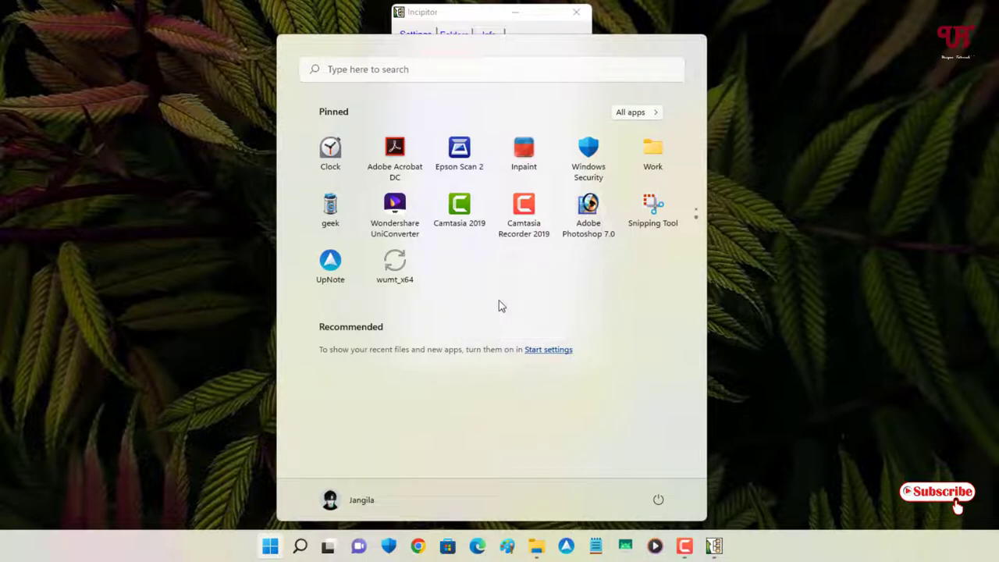
Confirm Text is still listed under T in All apps, then close Start
click(636, 112)
scroll(612, 263, down, 10)
scroll(611, 262, down, 3)
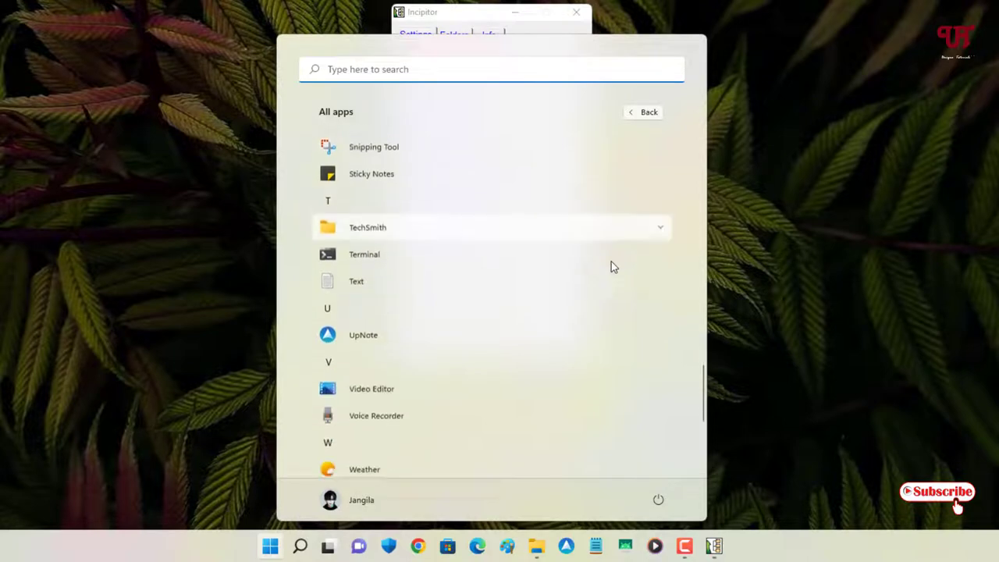
click(471, 19)
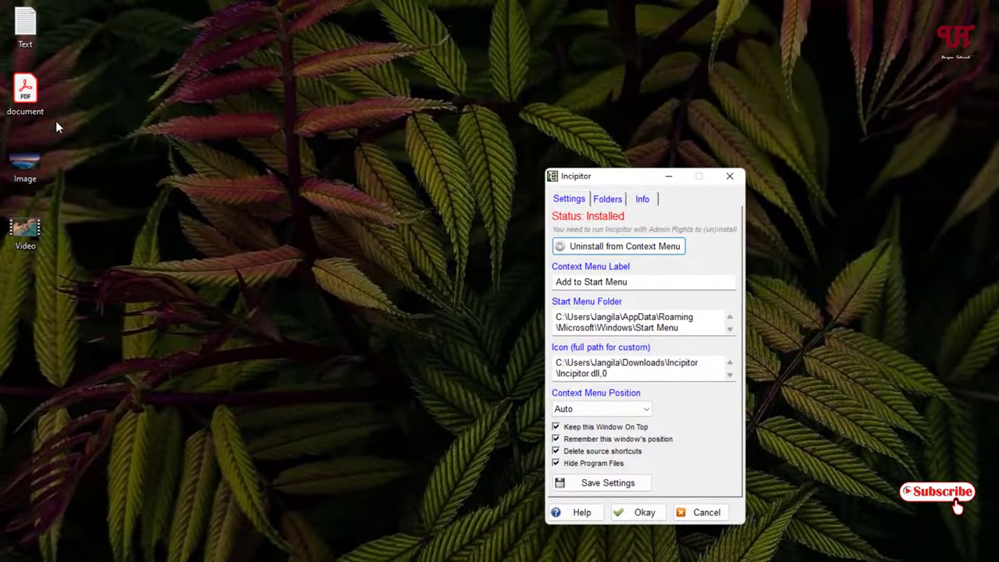
Send the document PDF through Add to Start Menu, confirm the 'document' shortcut, and open Start
right_click(29, 110)
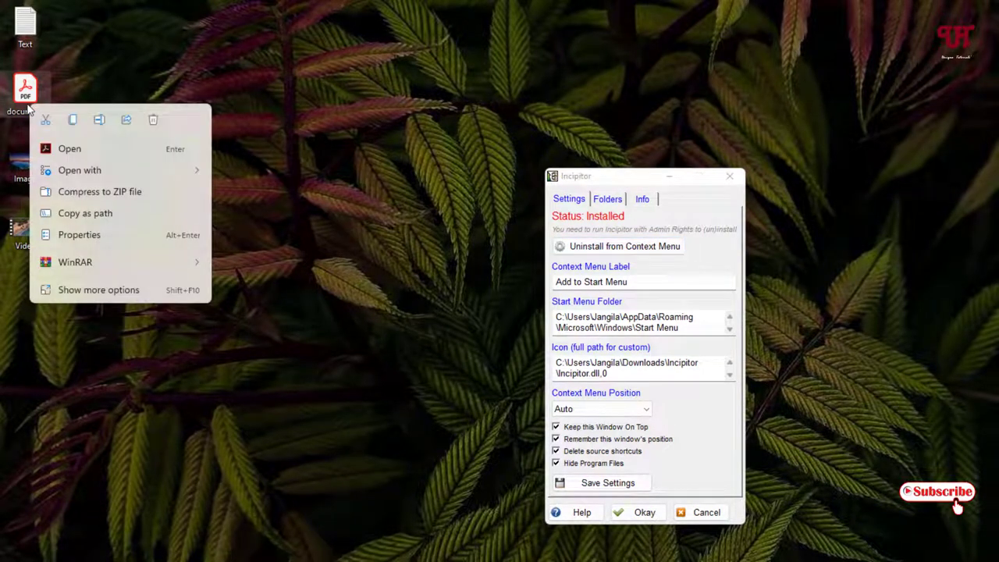
click(80, 291)
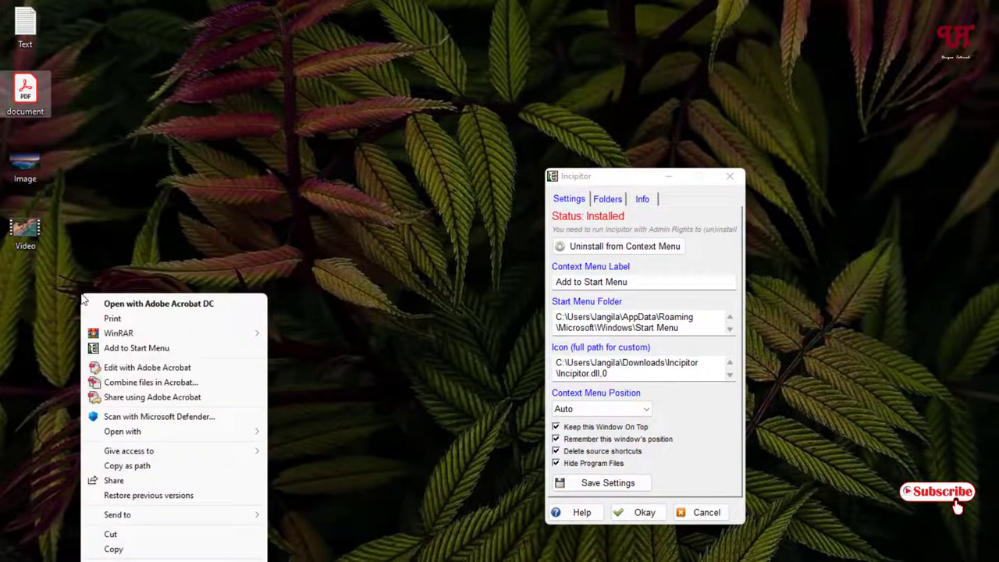
click(136, 348)
click(639, 514)
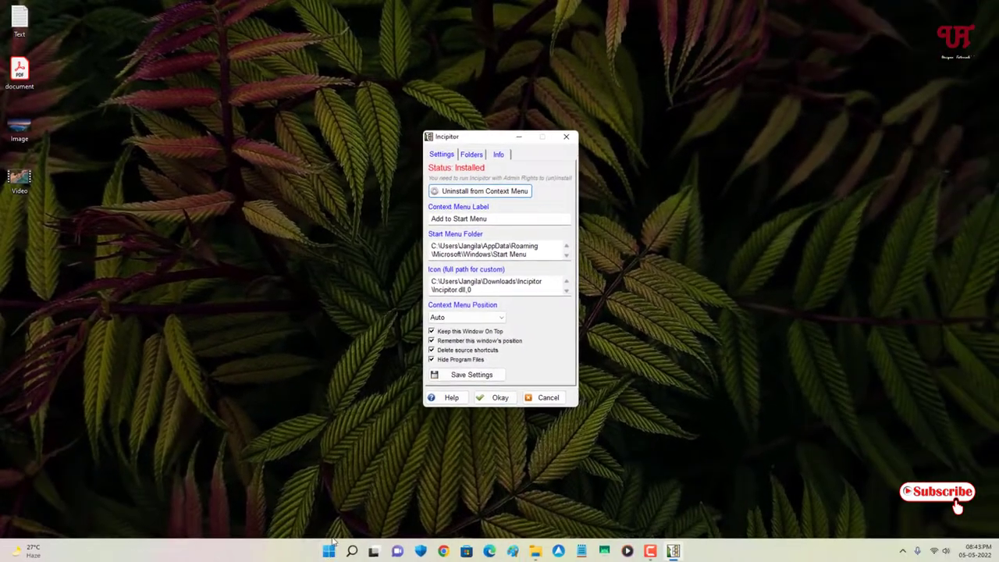
click(328, 549)
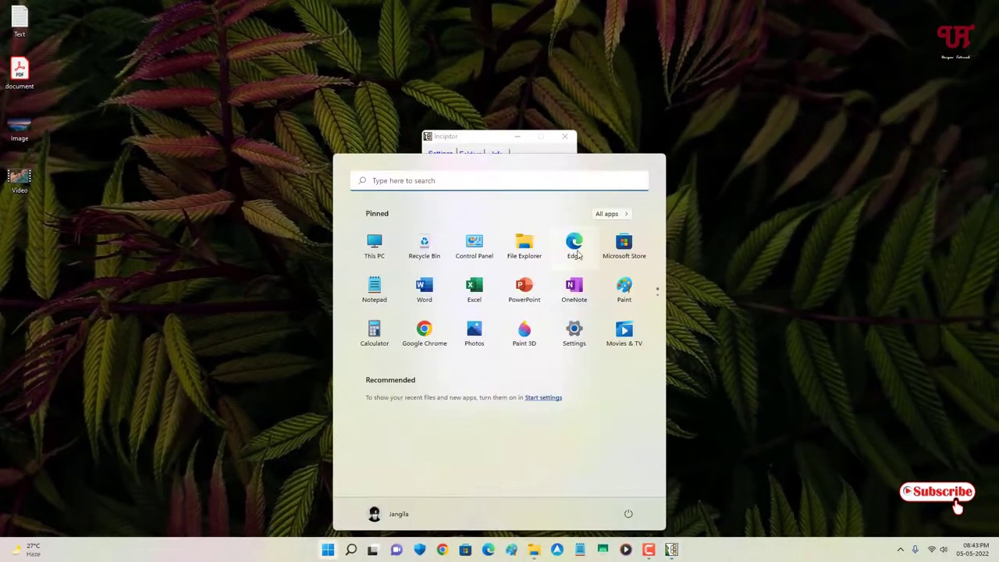
Check All apps for the document shortcut under D, then close Start
click(609, 212)
scroll(550, 294, down, 5)
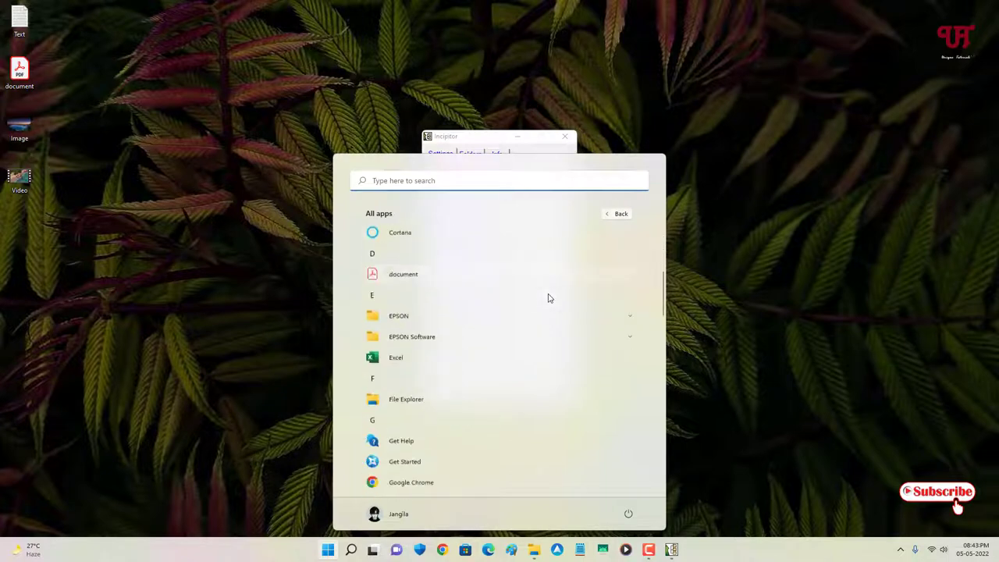
scroll(549, 298, up, 3)
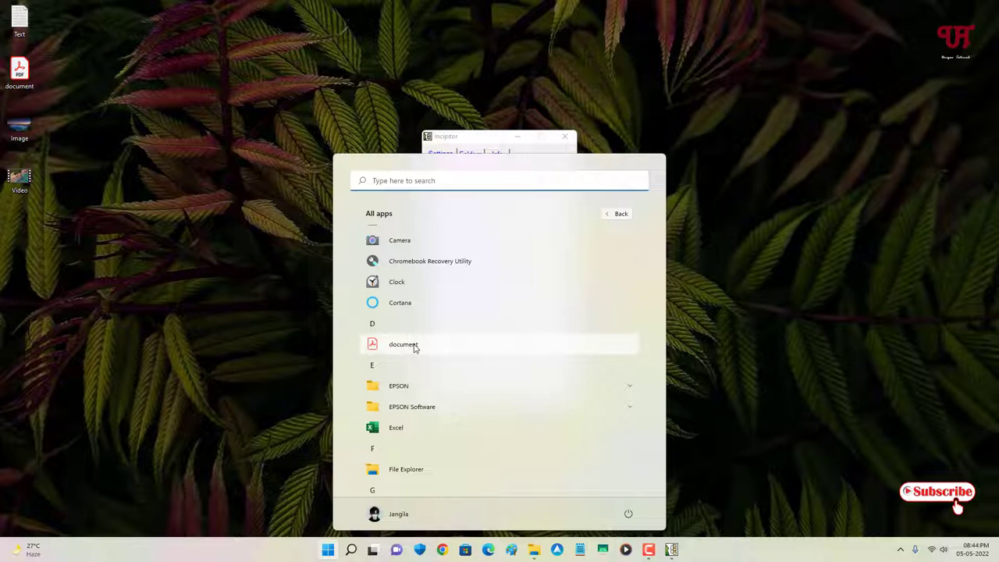
click(248, 167)
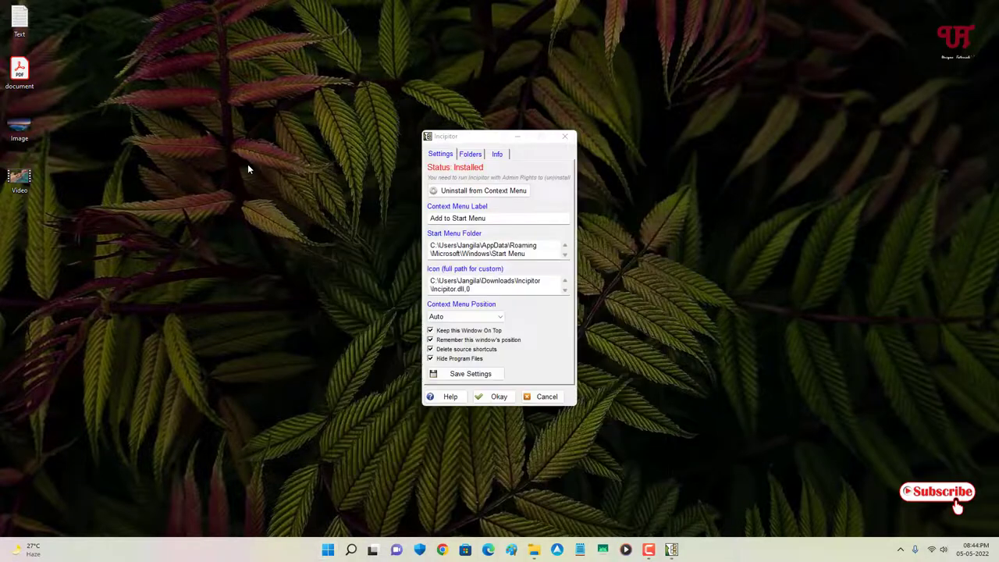
Open the Image file's context menu and expand it to Show more options
right_click(15, 133)
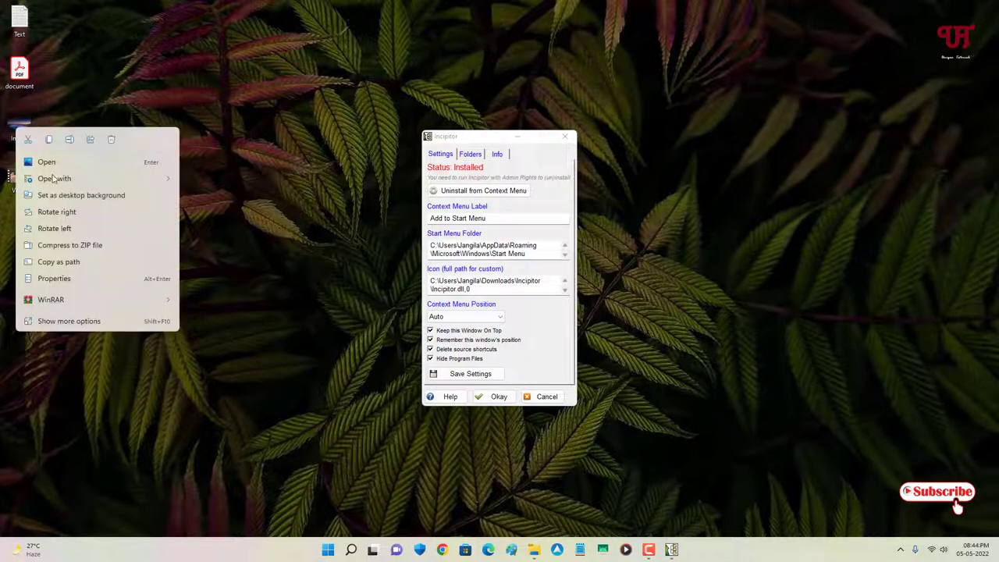
click(61, 320)
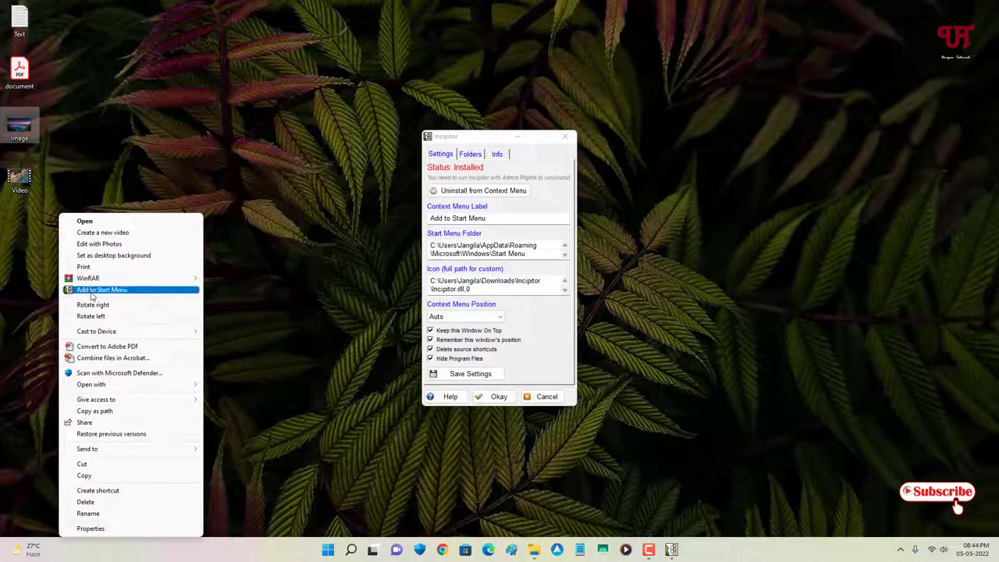